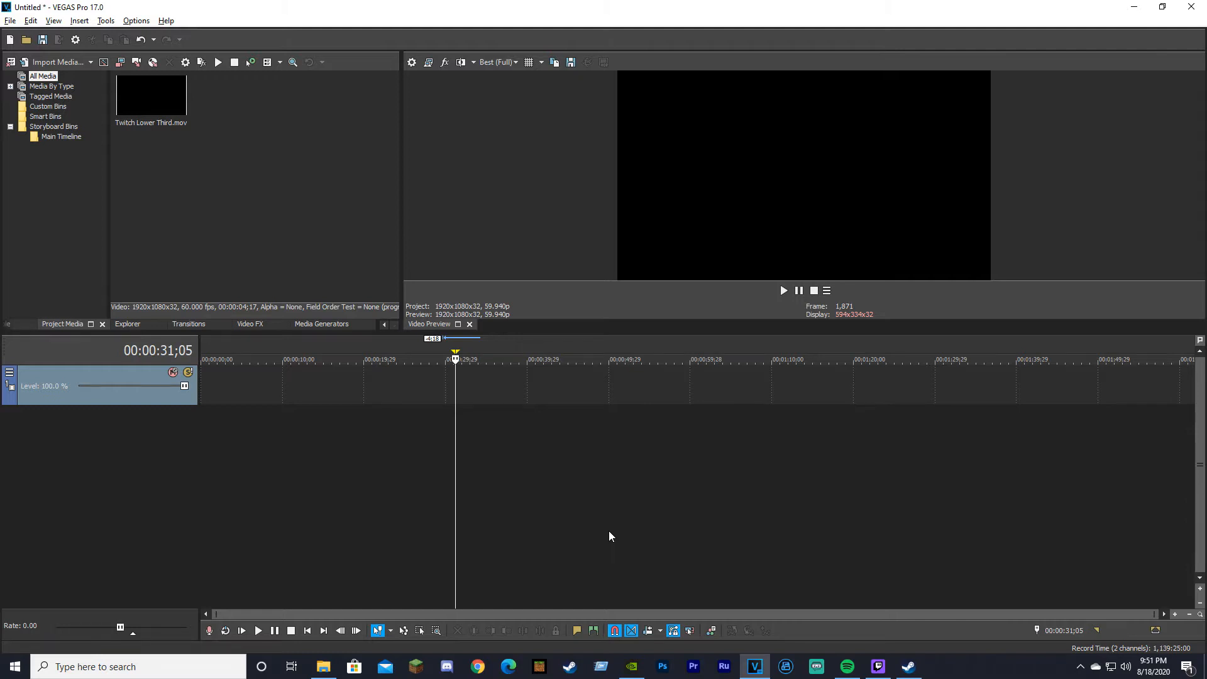
# In Preferences > Deprecated Features, keep 'Enable the QuickTime plugin' checked and confirm with OK.
pyautogui.click(136, 20)
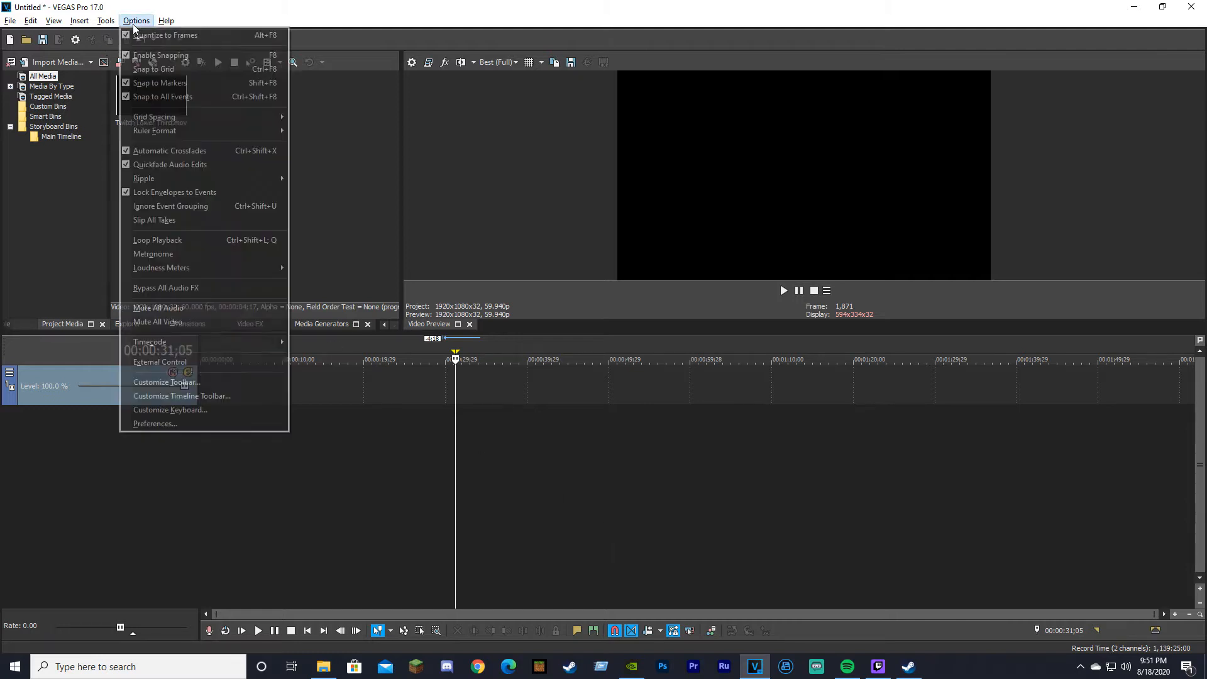
pyautogui.click(237, 425)
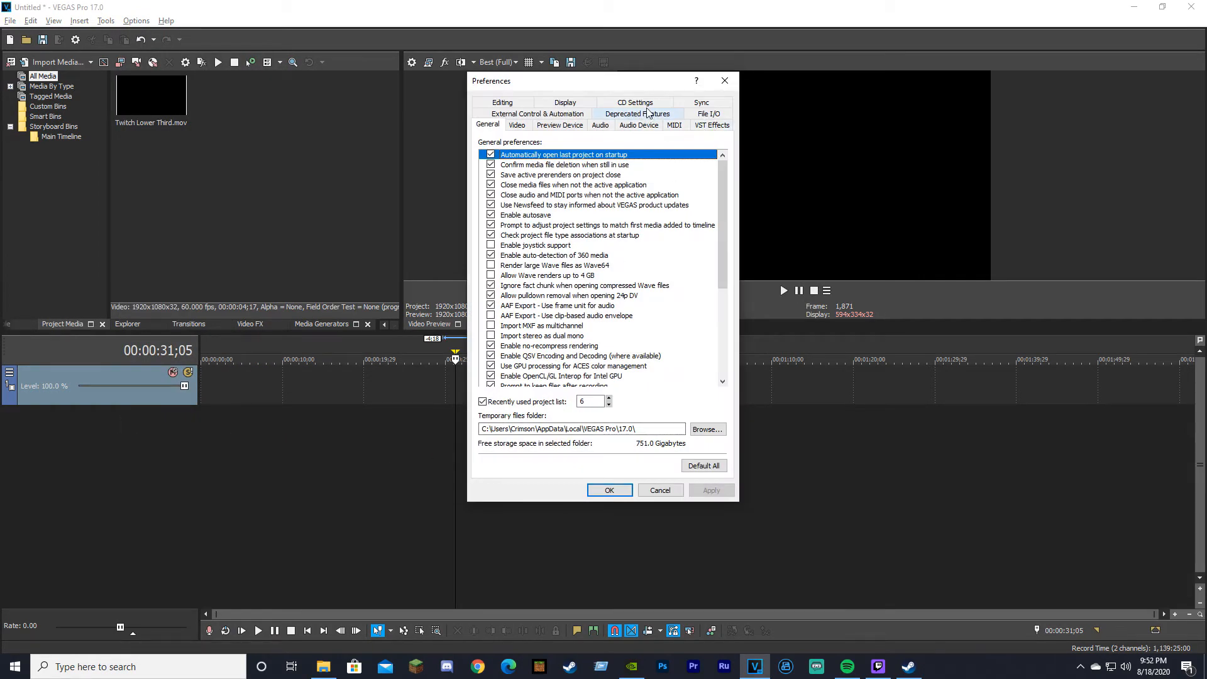
pyautogui.click(665, 115)
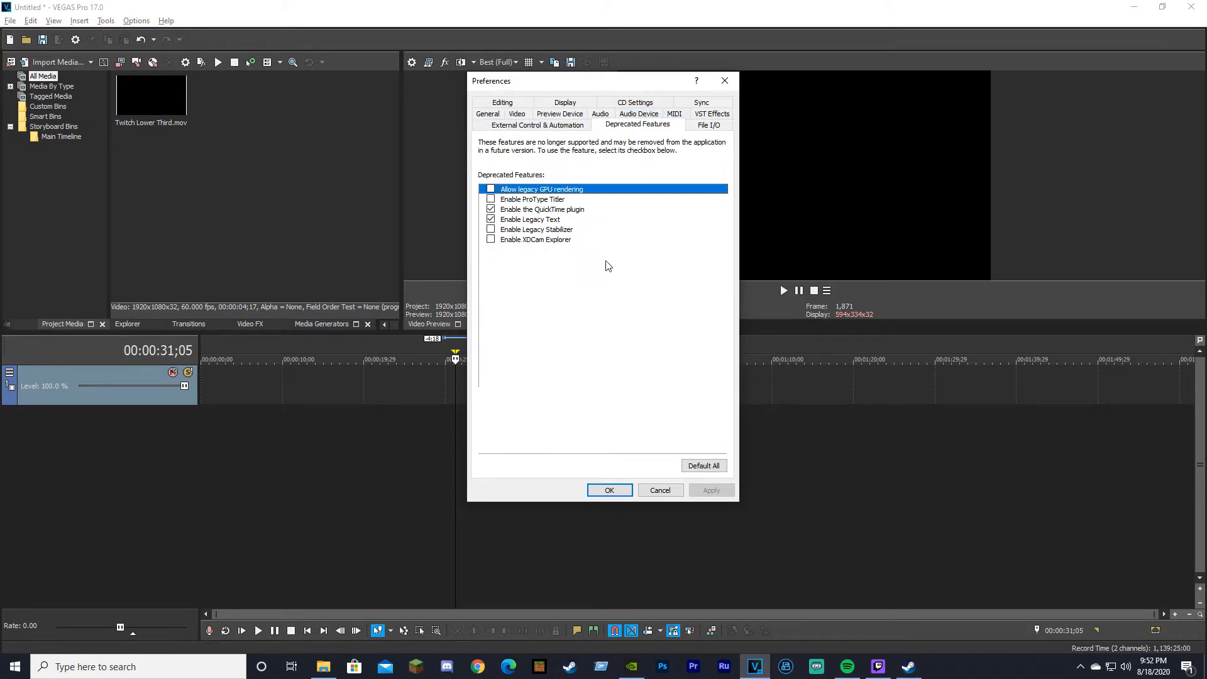
pyautogui.click(611, 492)
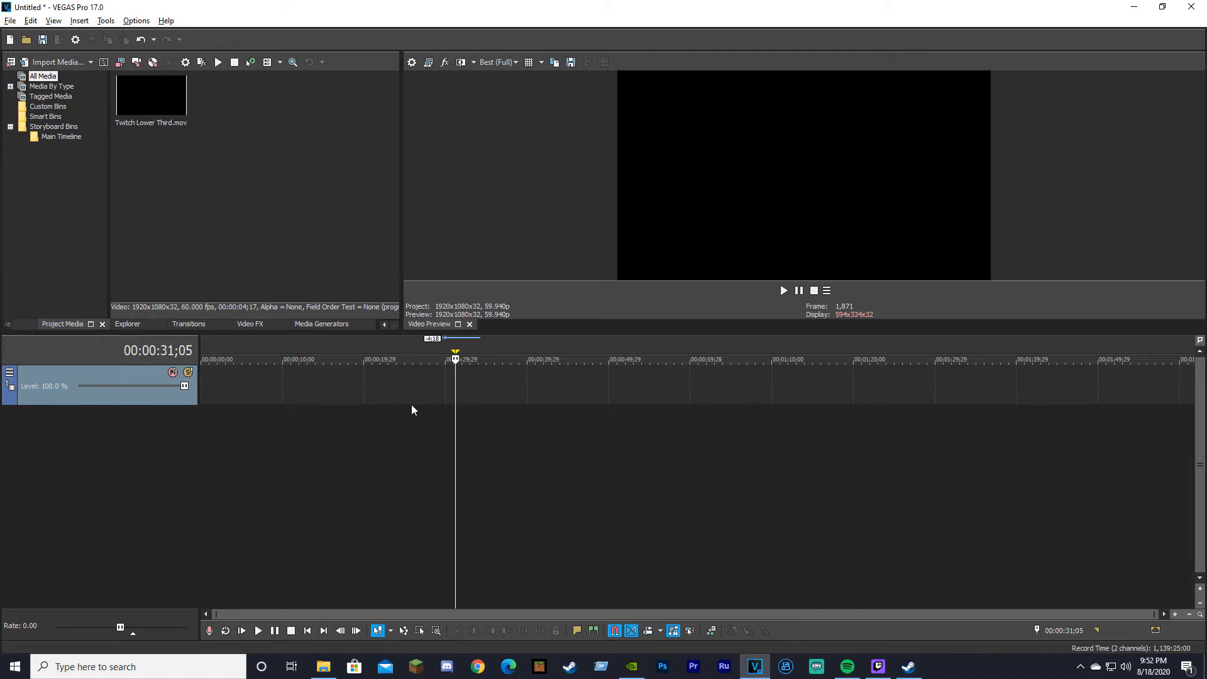
pyautogui.moveTo(151, 98)
pyautogui.moveTo(163, 107)
pyautogui.mouseDown()
pyautogui.moveTo(348, 351)
pyautogui.moveTo(453, 393)
pyautogui.mouseUp()
# Drop Twitch Lower Third.mov onto the video track near 00:00:30 and park the playhead near its start.
pyautogui.click(702, 263)
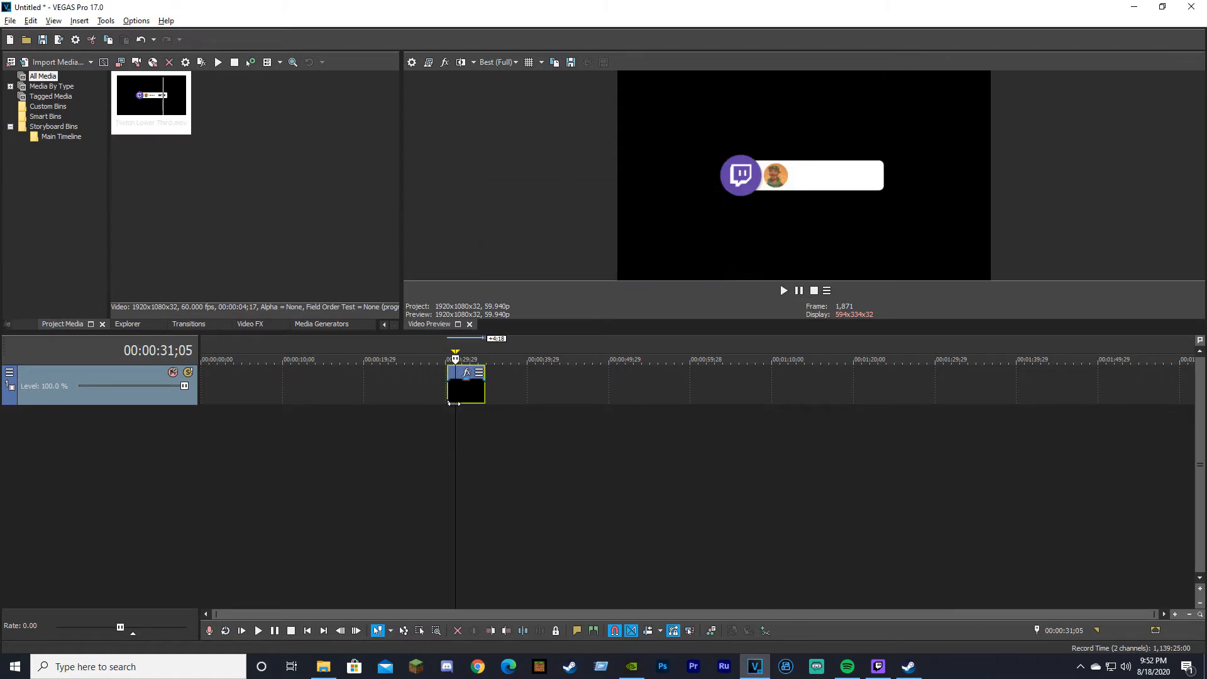
pyautogui.click(453, 404)
pyautogui.click(448, 405)
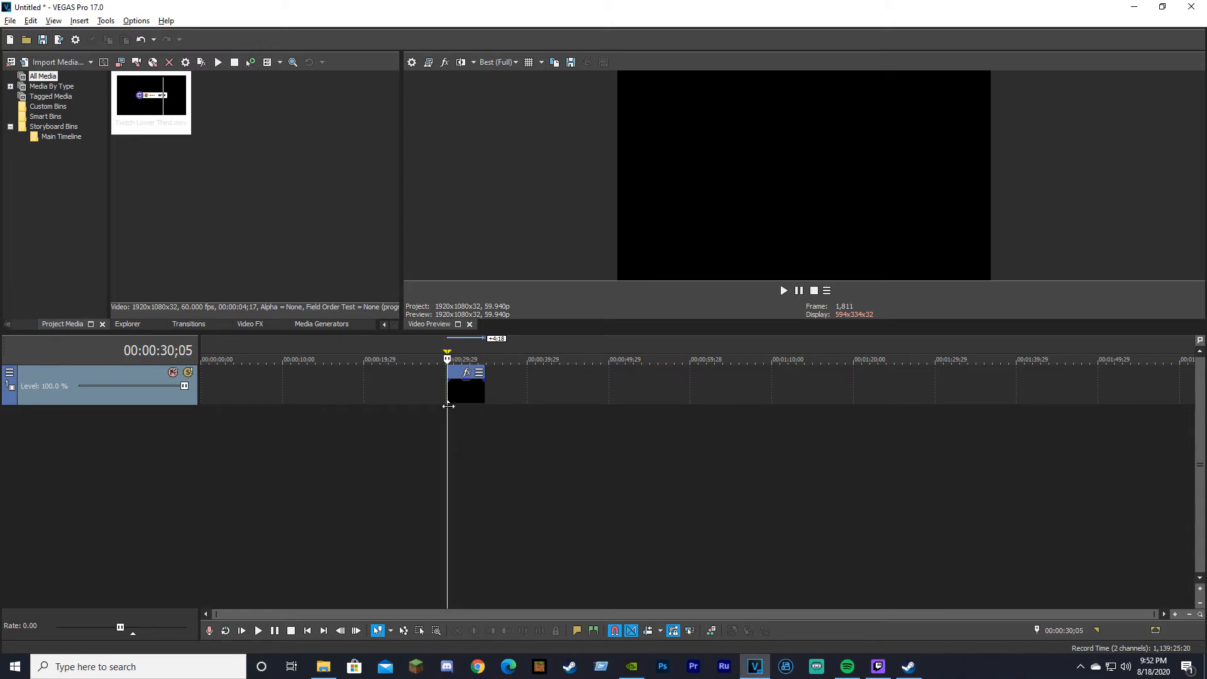
pyautogui.click(476, 389)
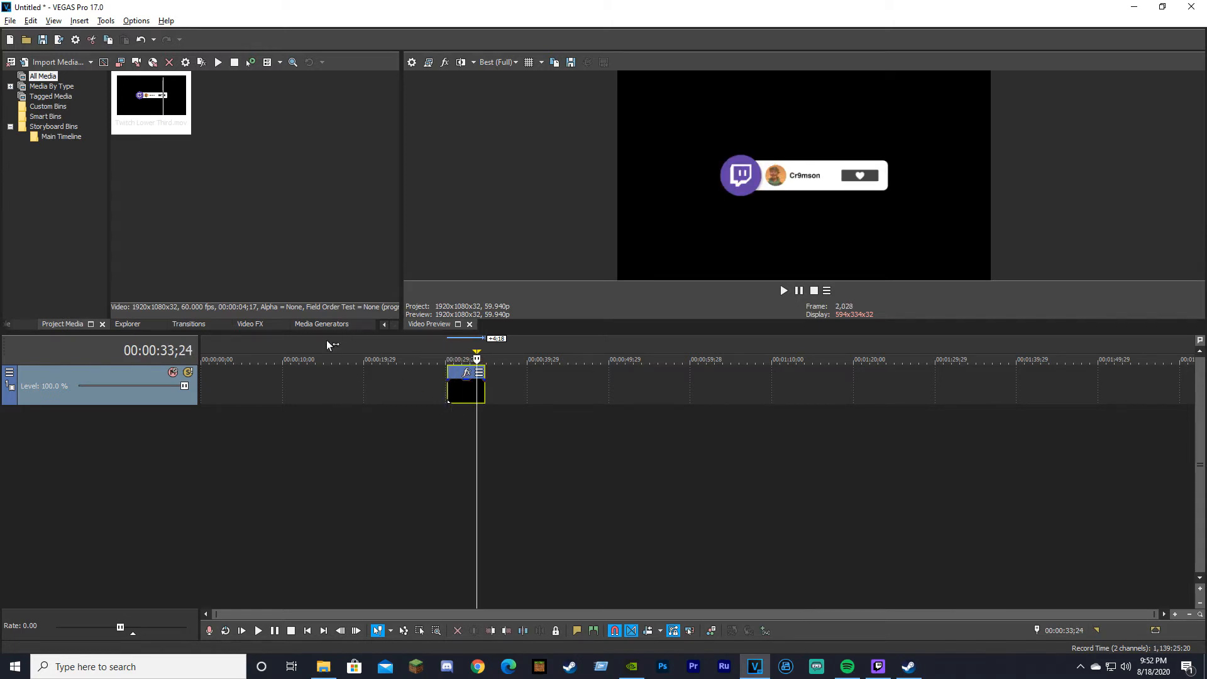
pyautogui.scroll(2, 531, 397)
pyautogui.click(540, 392)
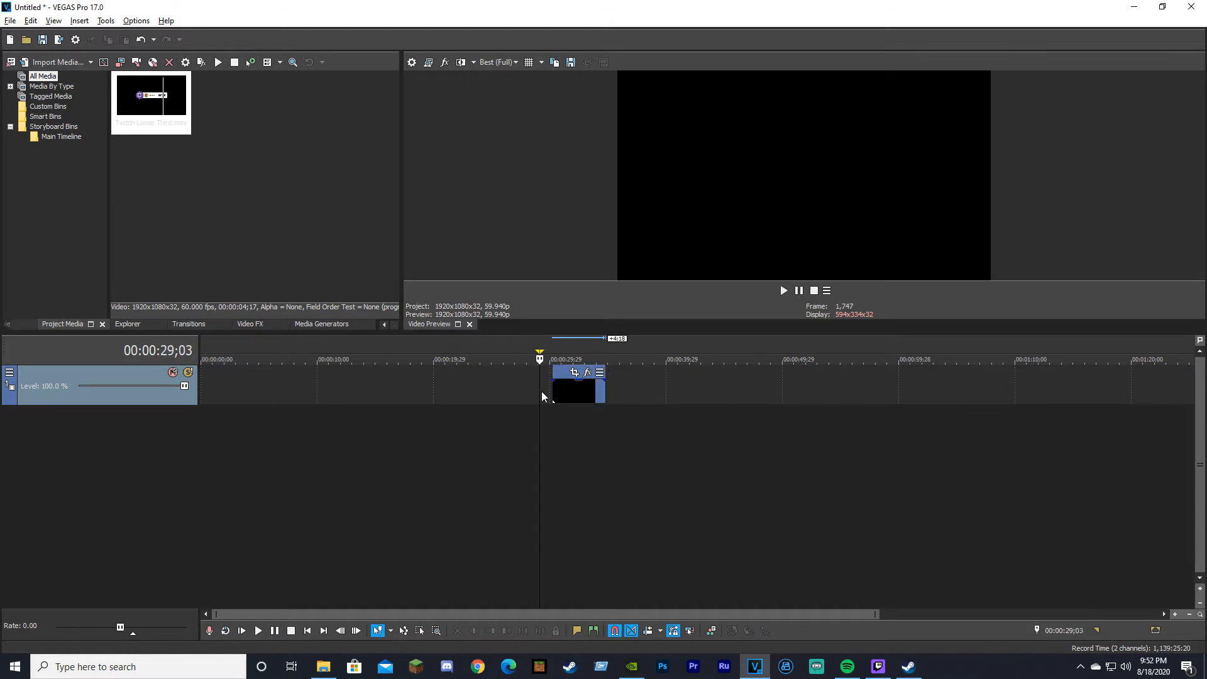
pyautogui.click(563, 390)
# In the clip's Properties > Media, set Alpha channel to Straight (unmatted) and confirm.
pyautogui.rightClick(564, 395)
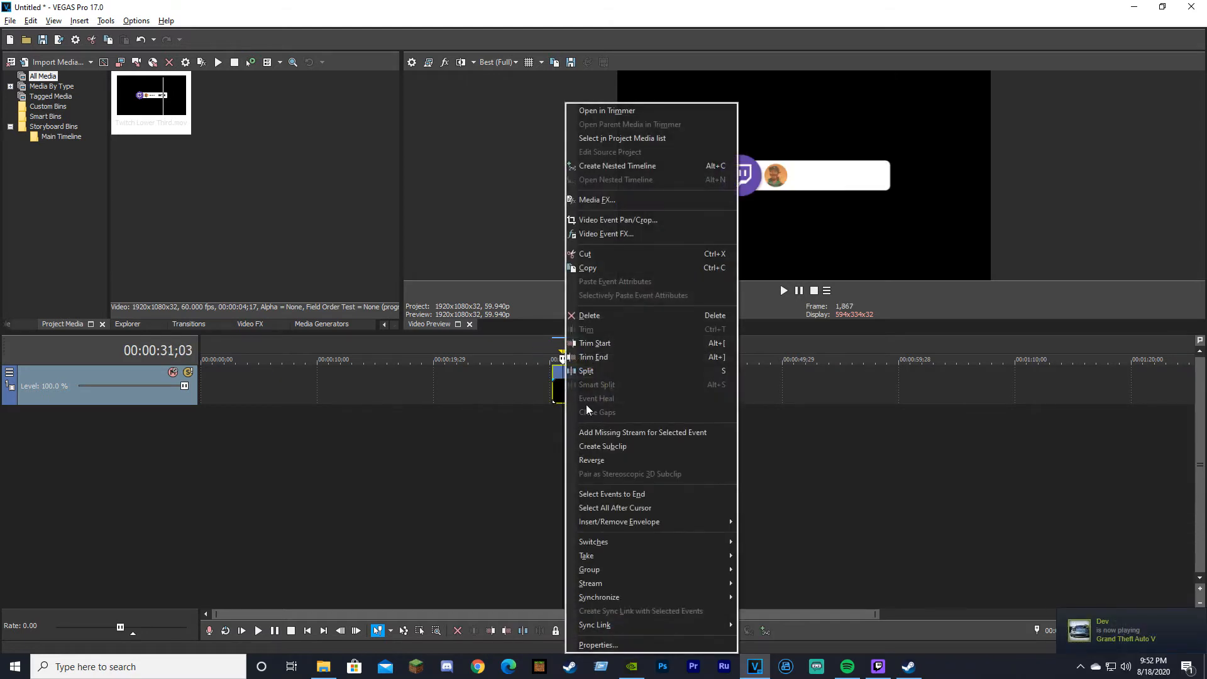
pyautogui.click(617, 644)
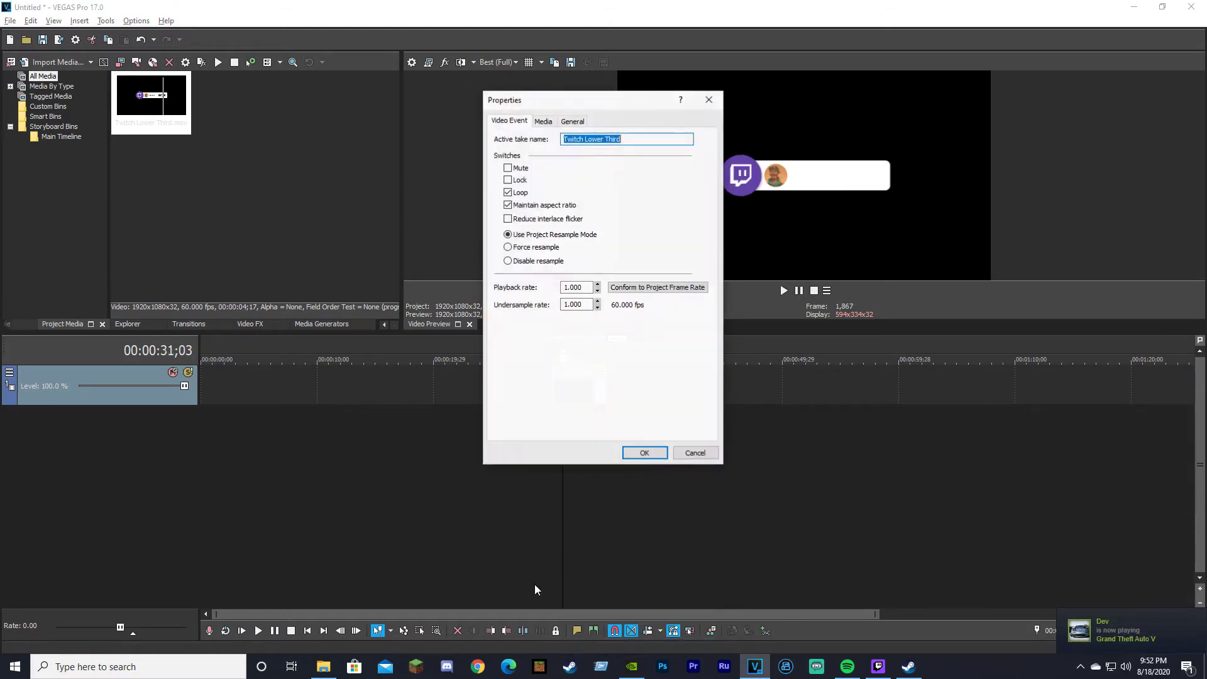
pyautogui.click(543, 122)
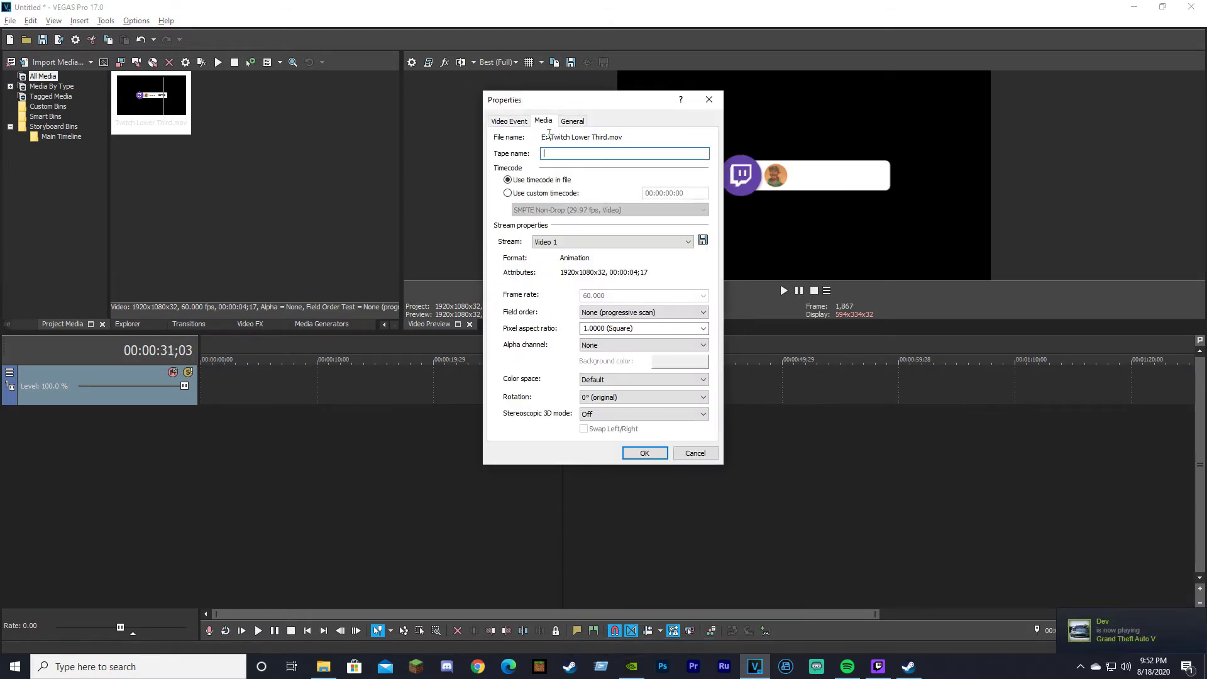
pyautogui.click(613, 345)
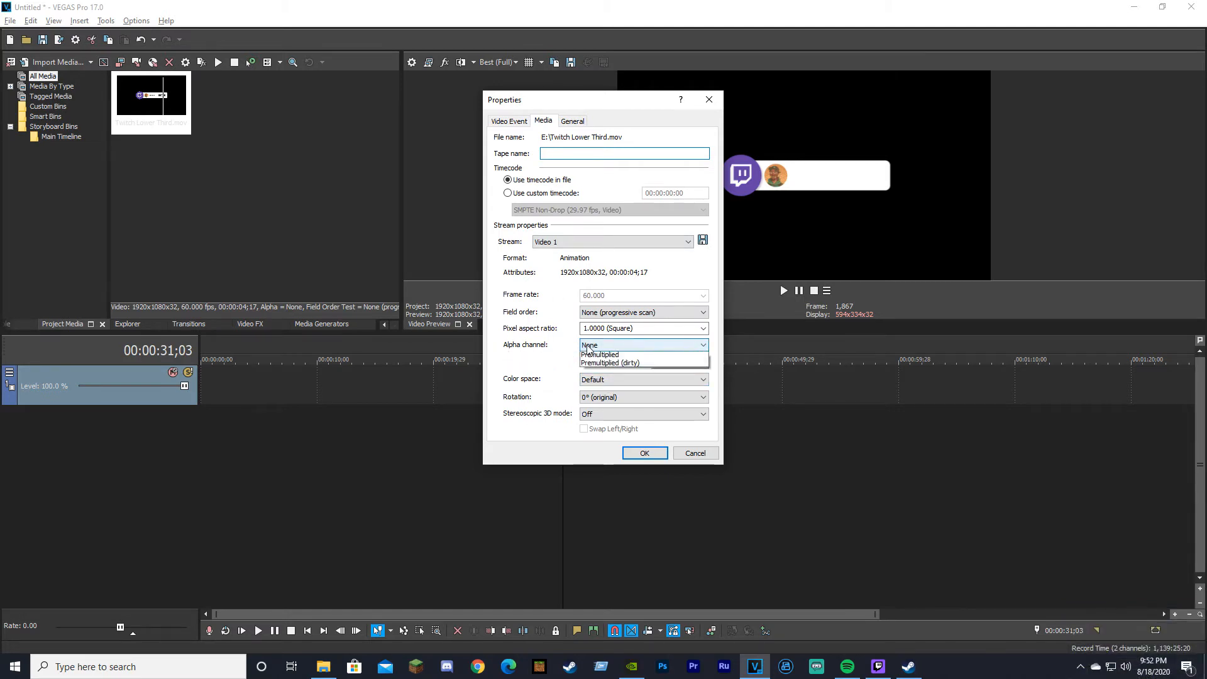
pyautogui.click(600, 372)
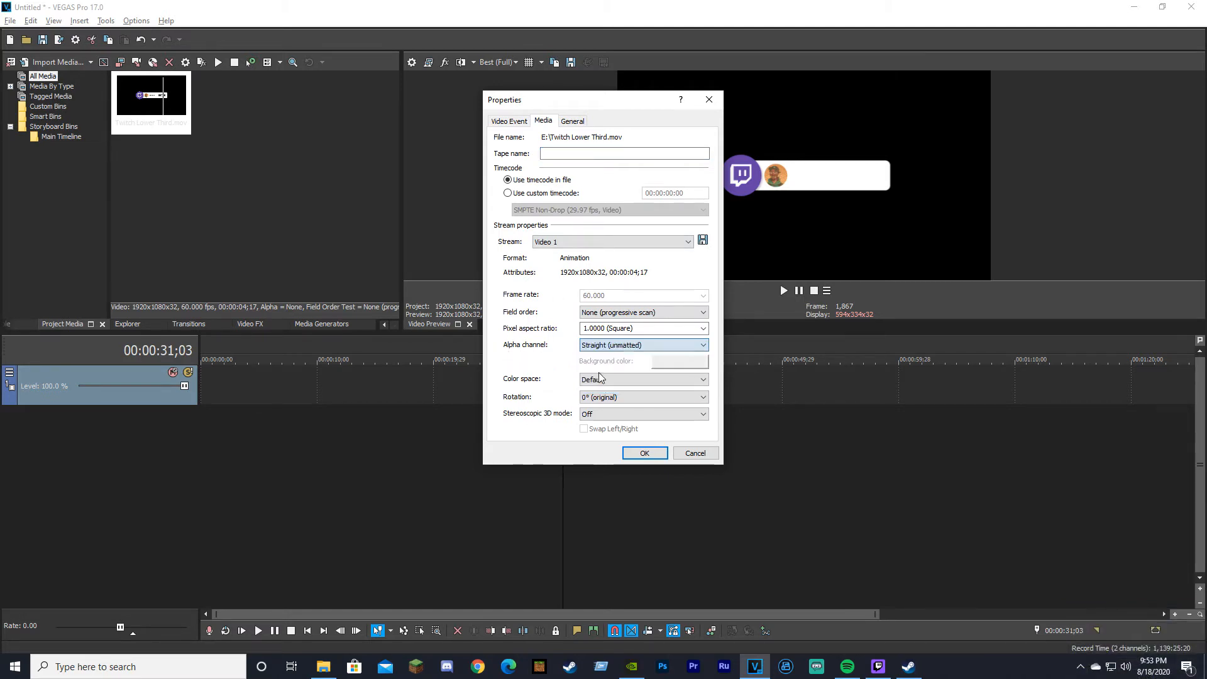
pyautogui.click(644, 454)
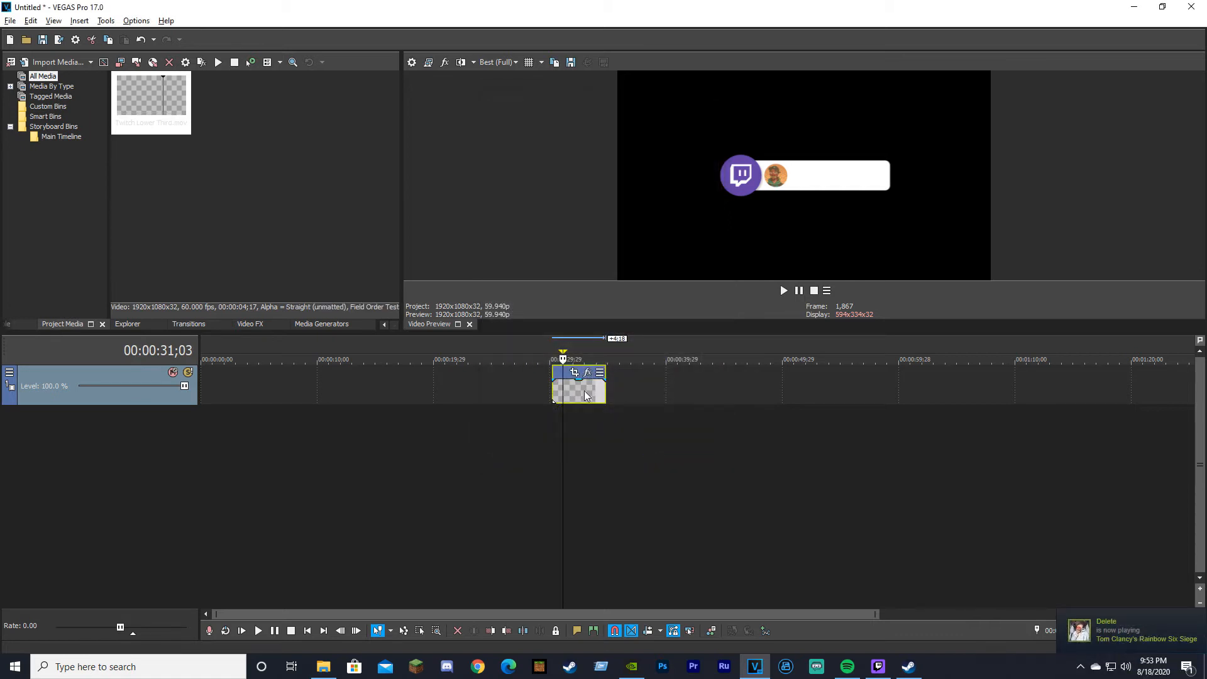
# Preview the lower third, then drag the Siege gameplay clip from E:\SIEGE CLIPS onto a new track below it.
pyautogui.press('Left')
pyautogui.press('Left')
pyautogui.press('Left')
pyautogui.press('space')
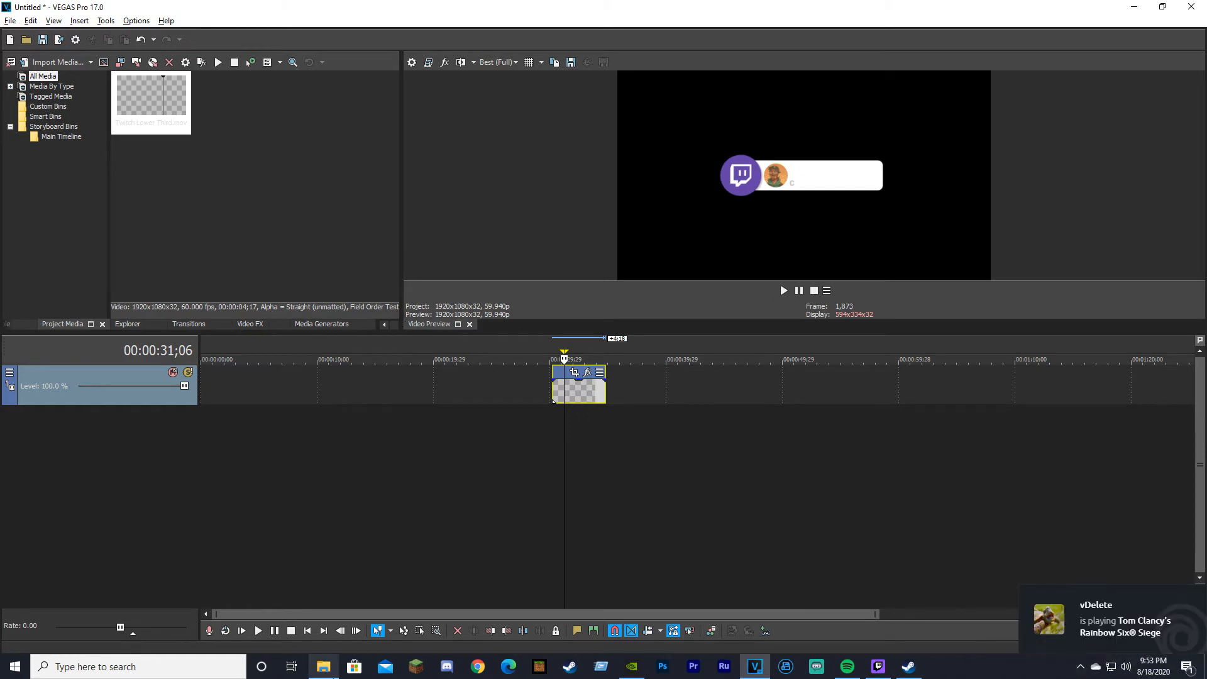
pyautogui.click(324, 666)
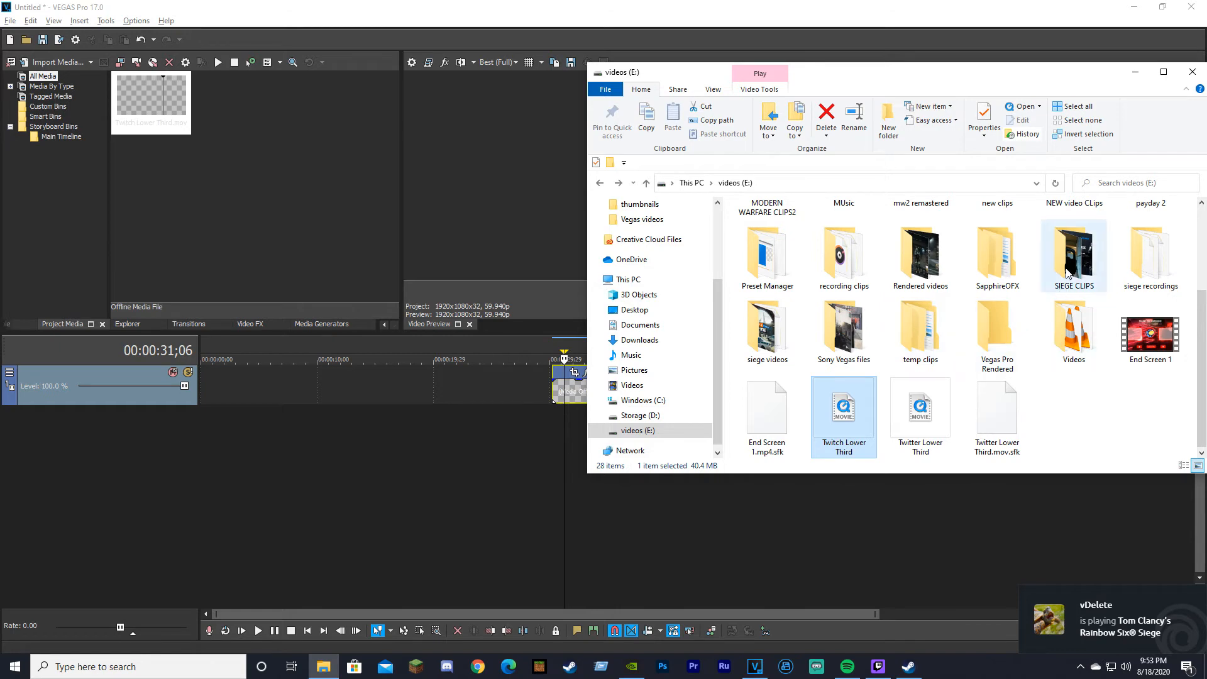
pyautogui.doubleClick(1069, 274)
pyautogui.moveTo(844, 247)
pyautogui.mouseDown()
pyautogui.moveTo(519, 396)
pyautogui.moveTo(491, 433)
pyautogui.mouseUp()
pyautogui.click(514, 416)
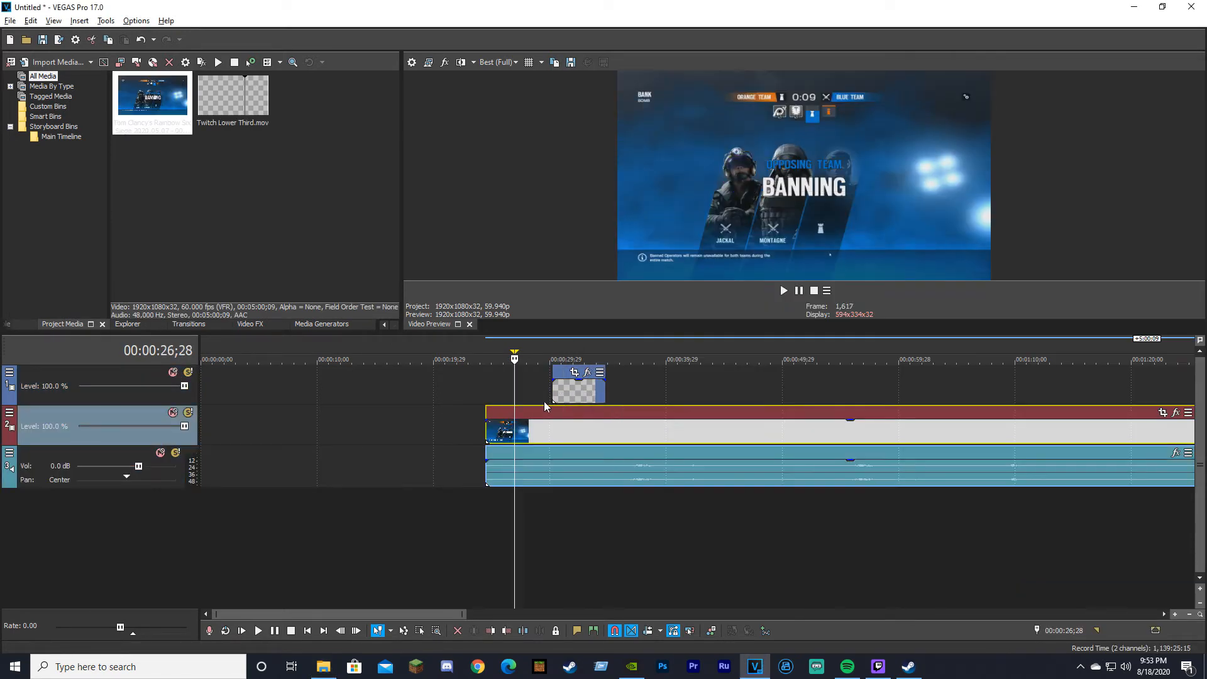
pyautogui.click(544, 401)
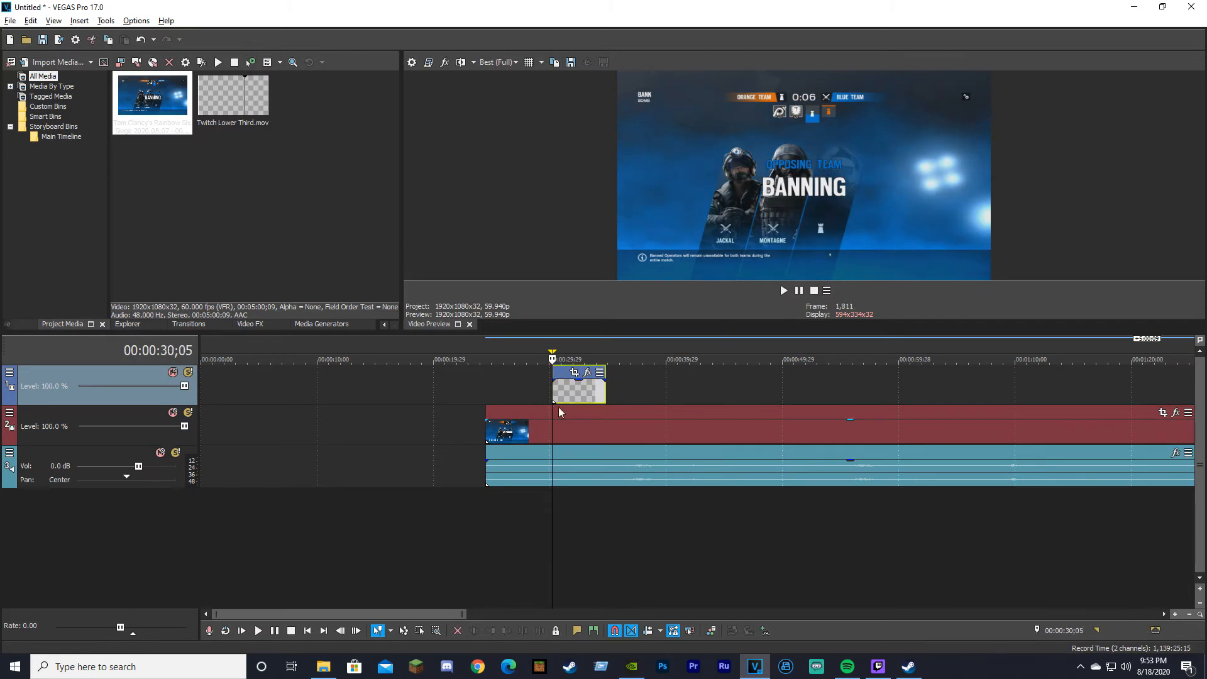
pyautogui.click(558, 413)
pyautogui.press('space')
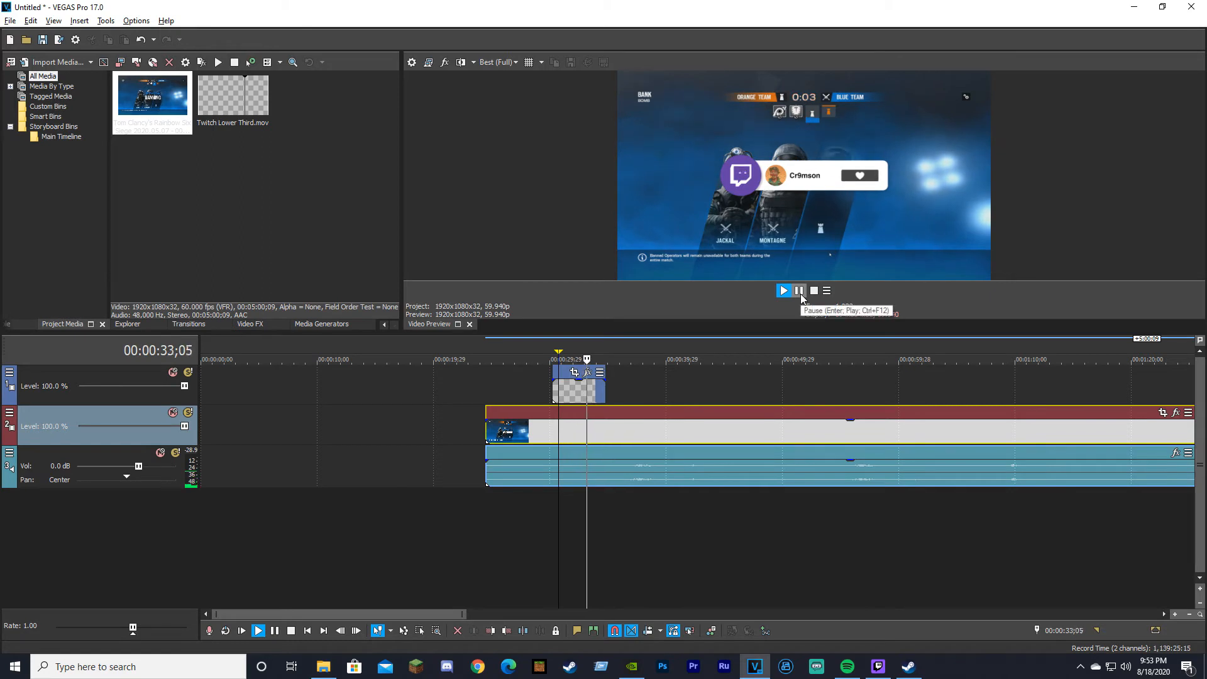
pyautogui.click(799, 291)
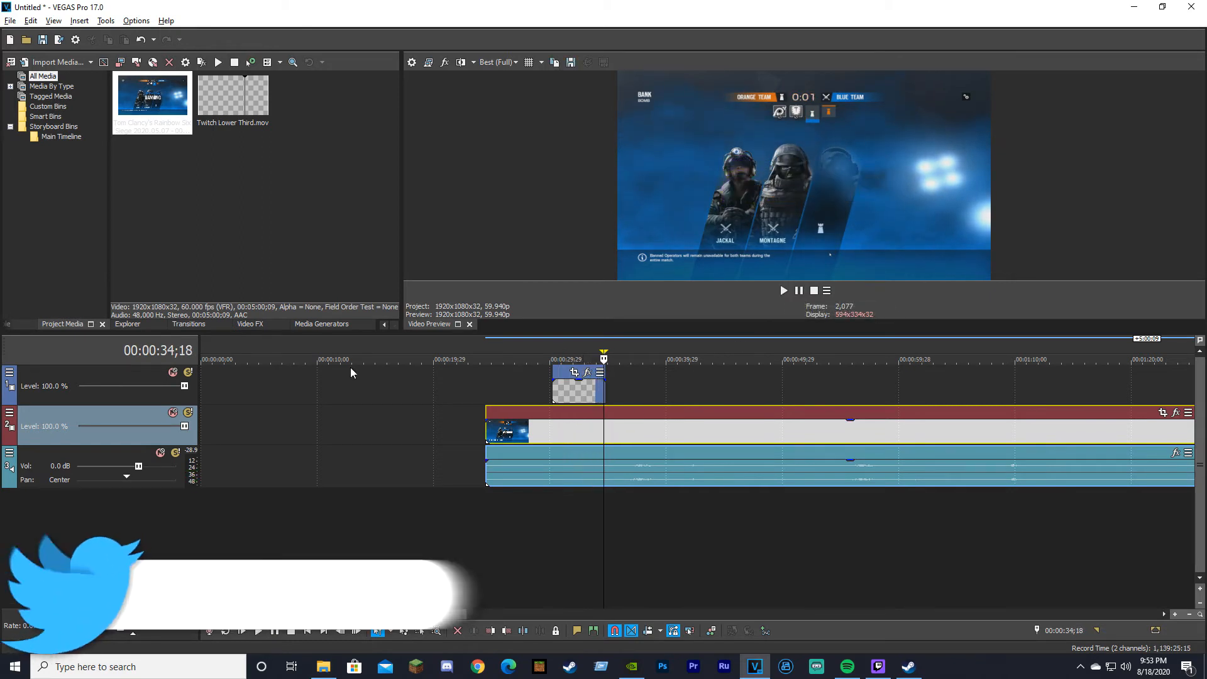
pyautogui.click(567, 396)
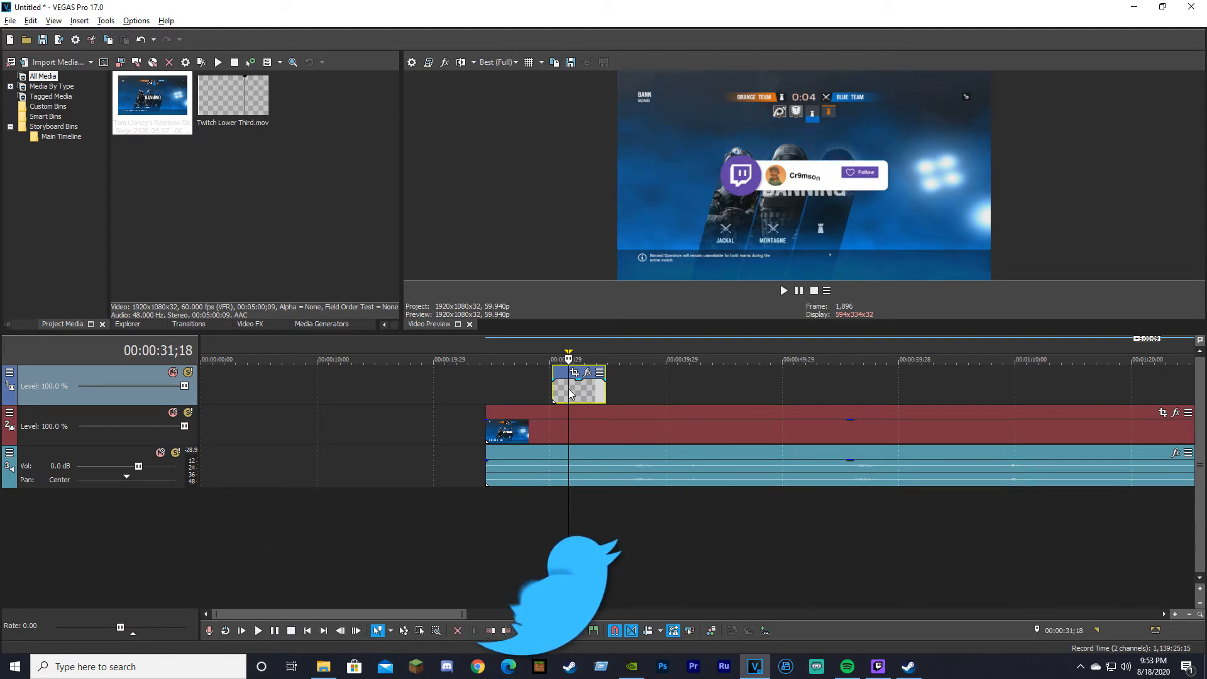